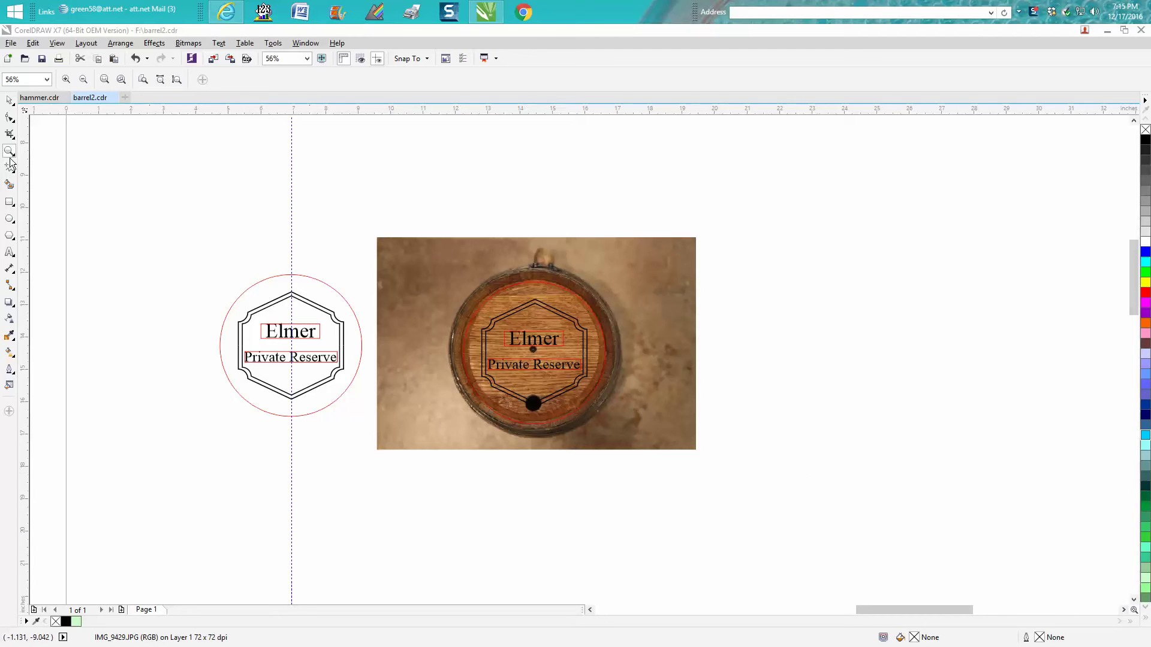
Zoom onto the barrel photo and nudge its group slightly right to X 9.59".
{"action": "left_click_drag", "start_coordinate": [343, 230], "coordinate": [728, 457]}
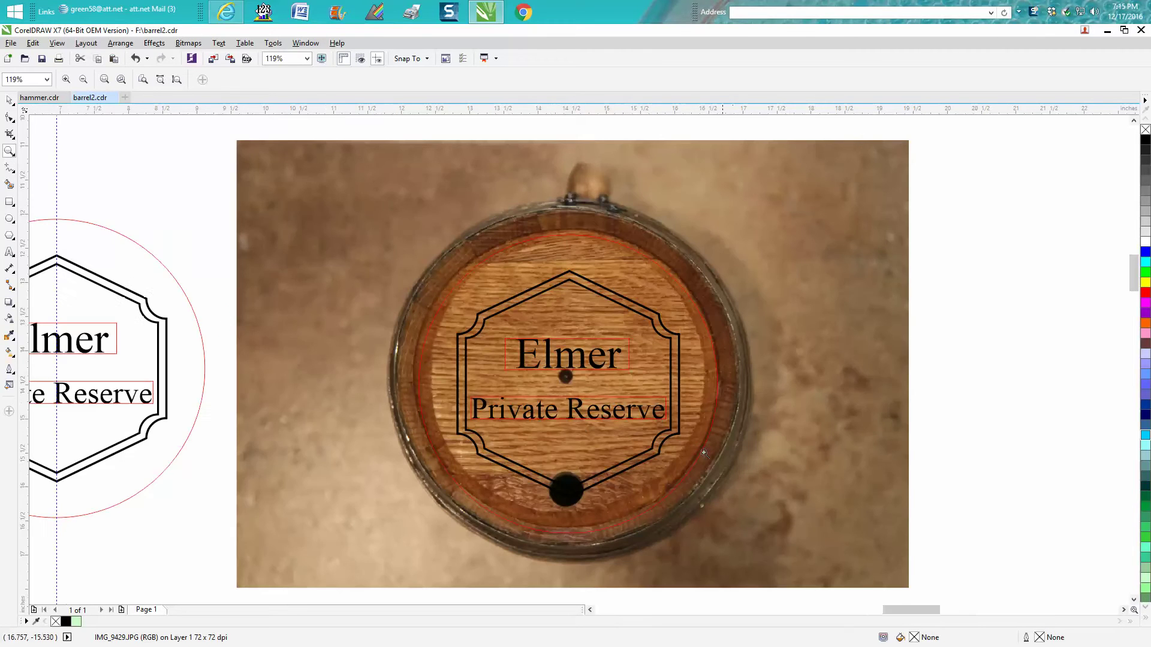
{"action": "left_click", "coordinate": [10, 99]}
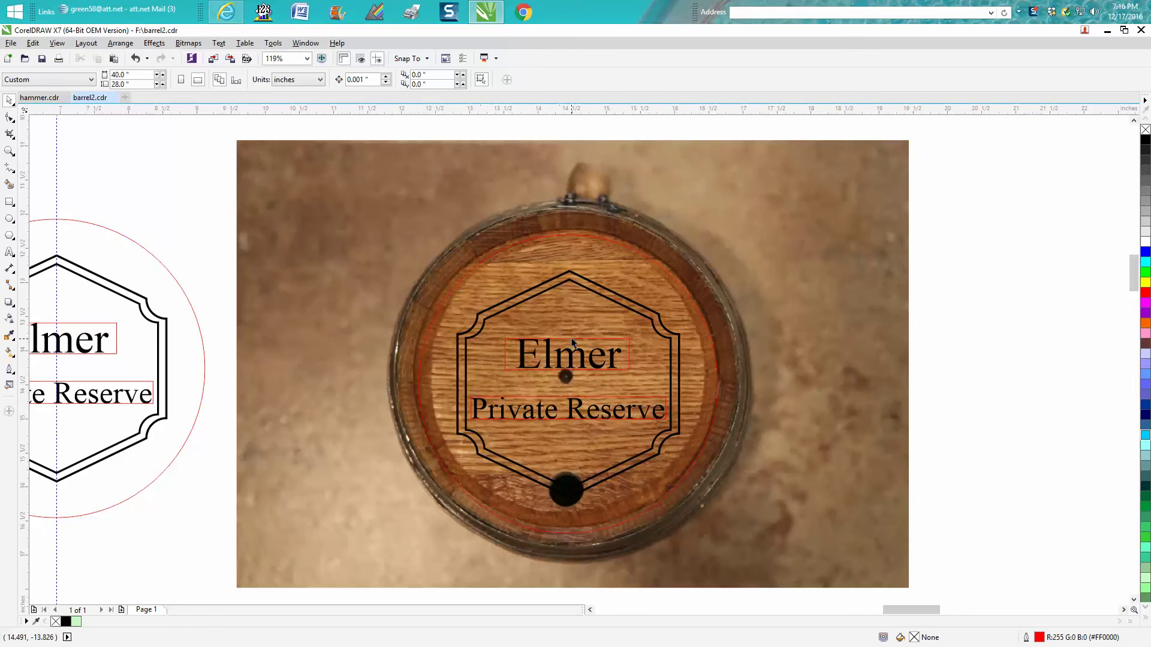
{"action": "left_click", "coordinate": [438, 277]}
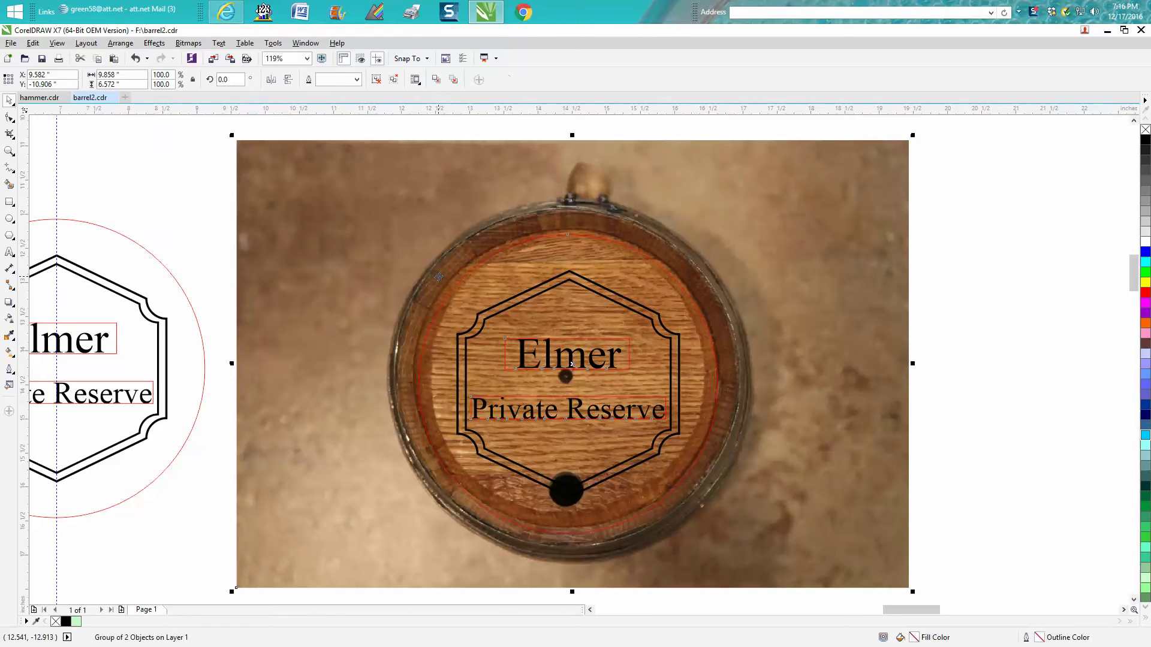
{"action": "left_click_drag", "start_coordinate": [439, 277], "coordinate": [439, 277]}
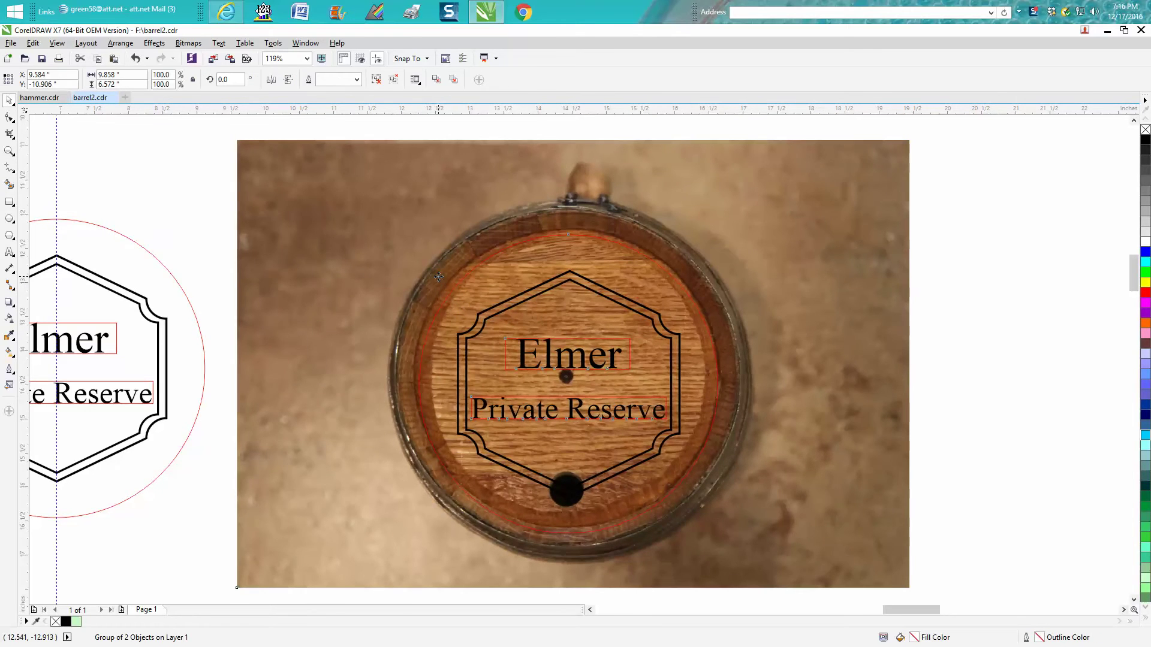
{"action": "left_click", "coordinate": [1040, 348]}
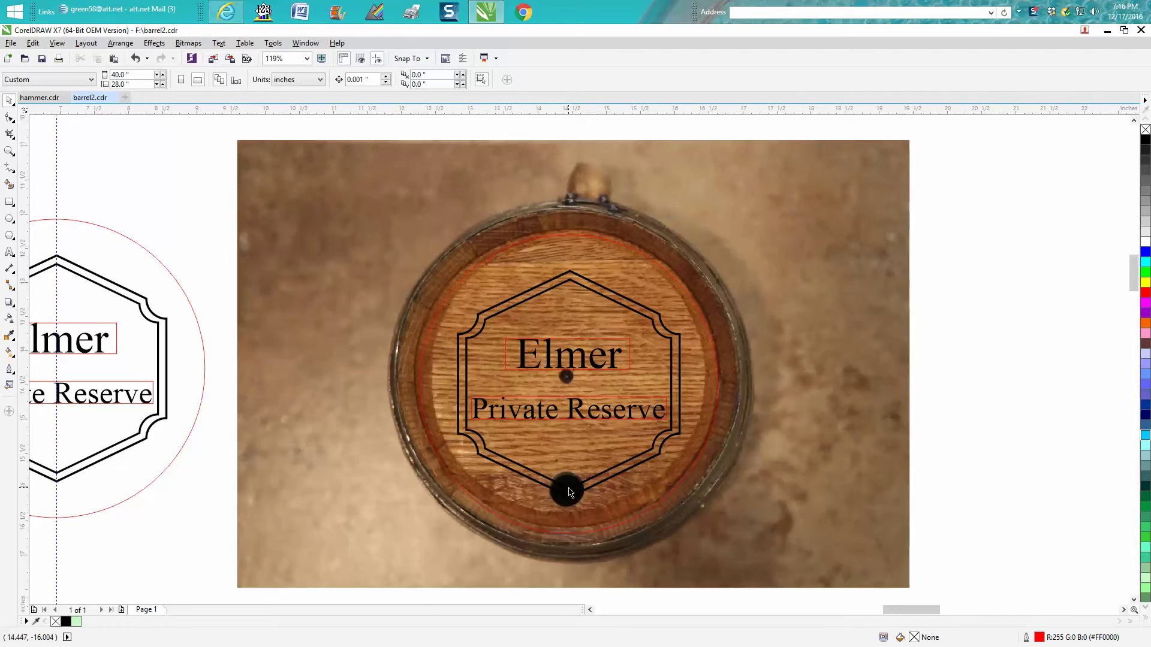
{"action": "left_click", "coordinate": [9, 151]}
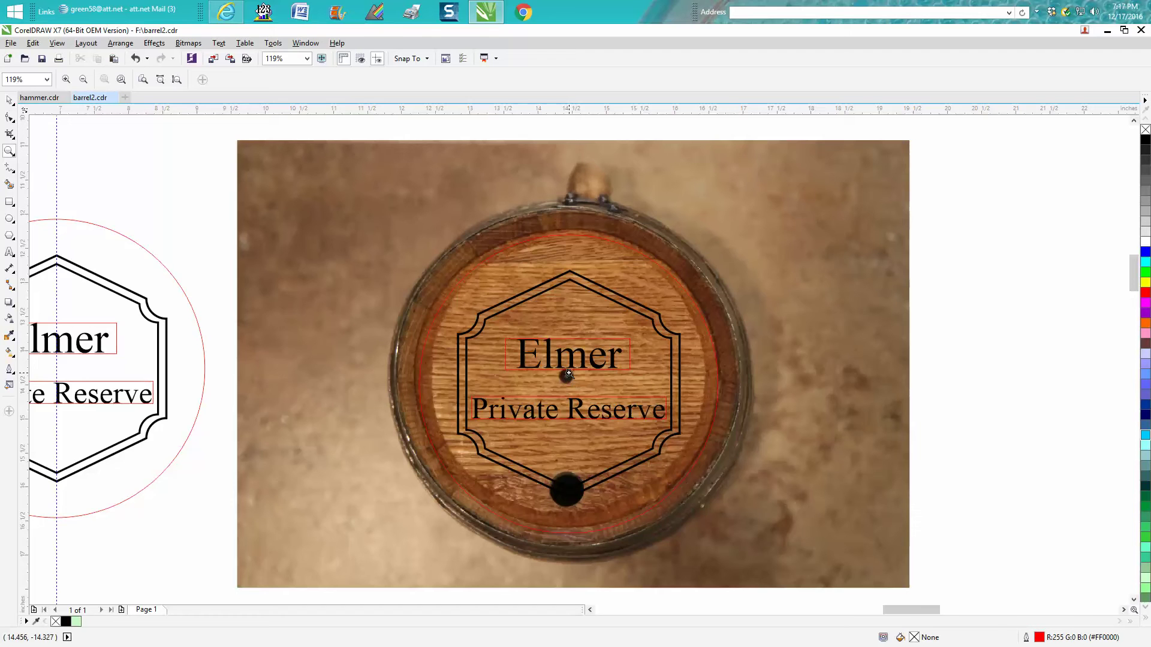
Zoom out and select the red-ringed label group.
{"action": "scroll", "coordinate": [568, 372], "scroll_direction": "down", "scroll_amount": 2}
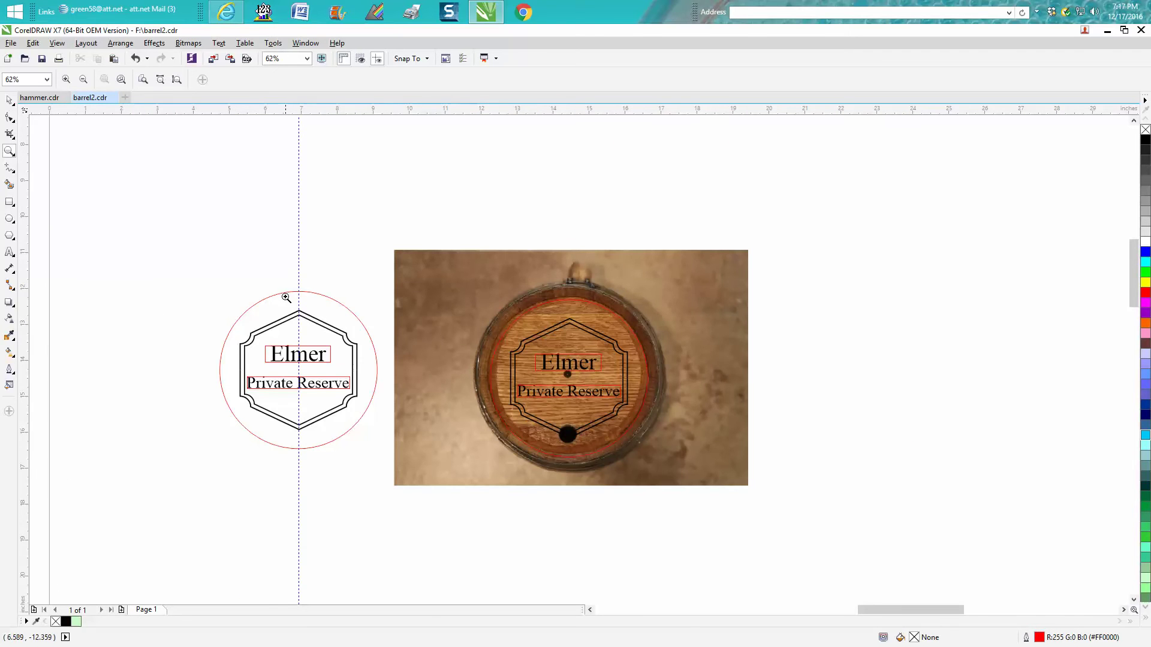
{"action": "left_click", "coordinate": [11, 102]}
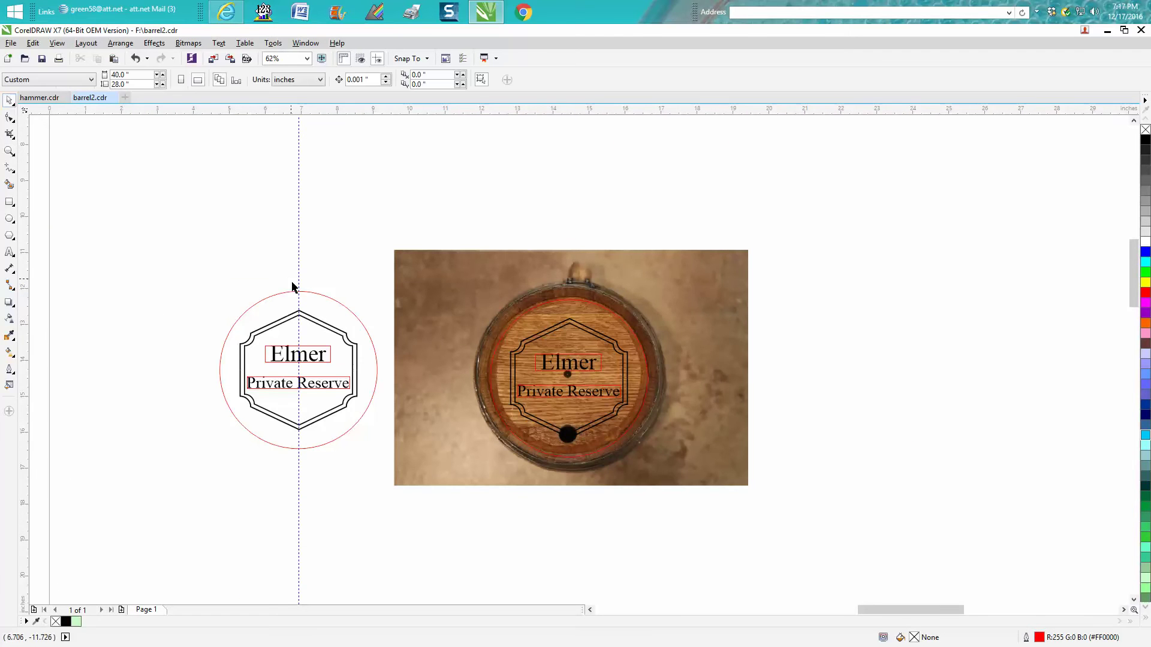
{"action": "left_click", "coordinate": [293, 290]}
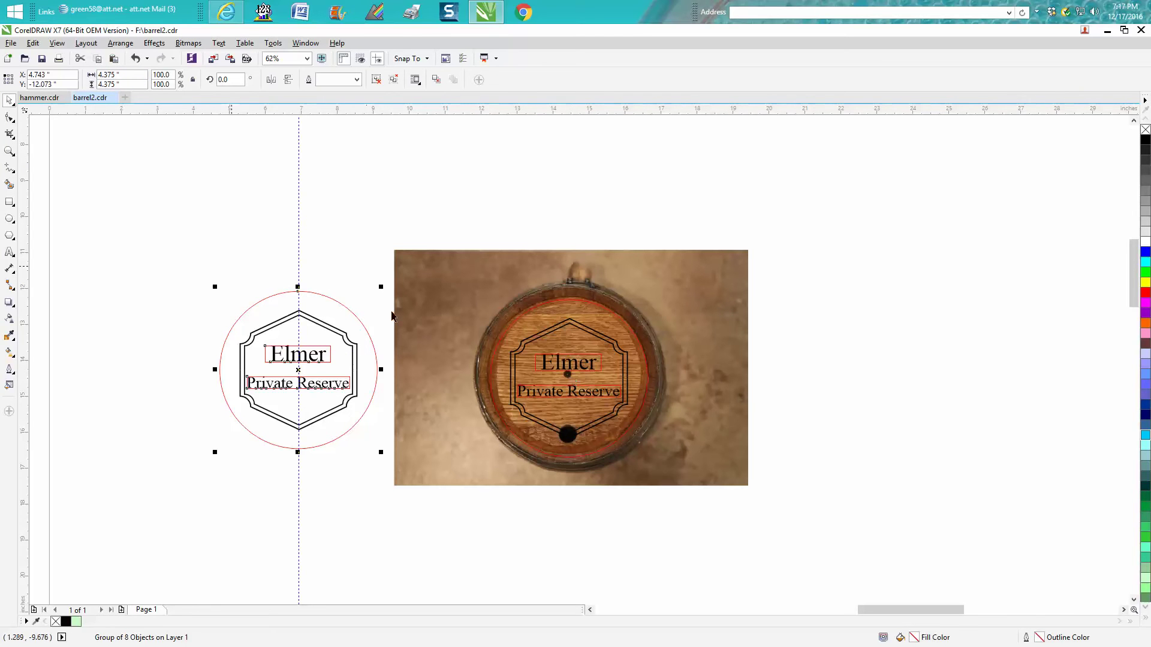
Zoom into the laser reference photo, then back out to 6% to show the whole page.
{"action": "scroll", "coordinate": [312, 347], "scroll_direction": "down", "scroll_amount": 6}
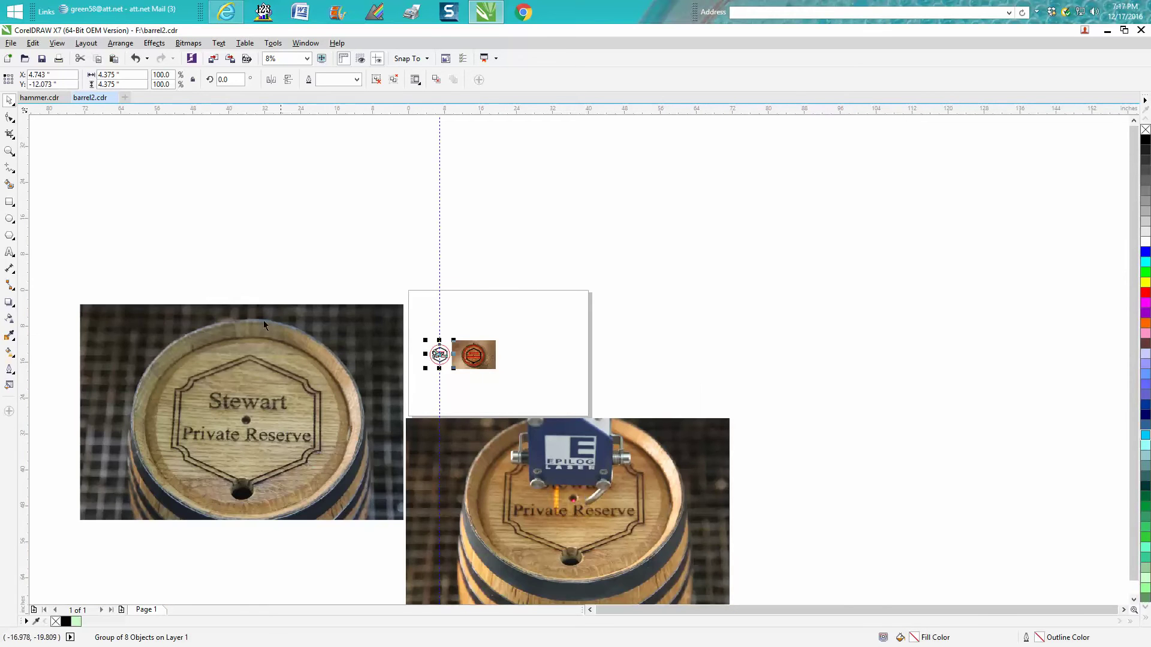
{"action": "left_click", "coordinate": [9, 151]}
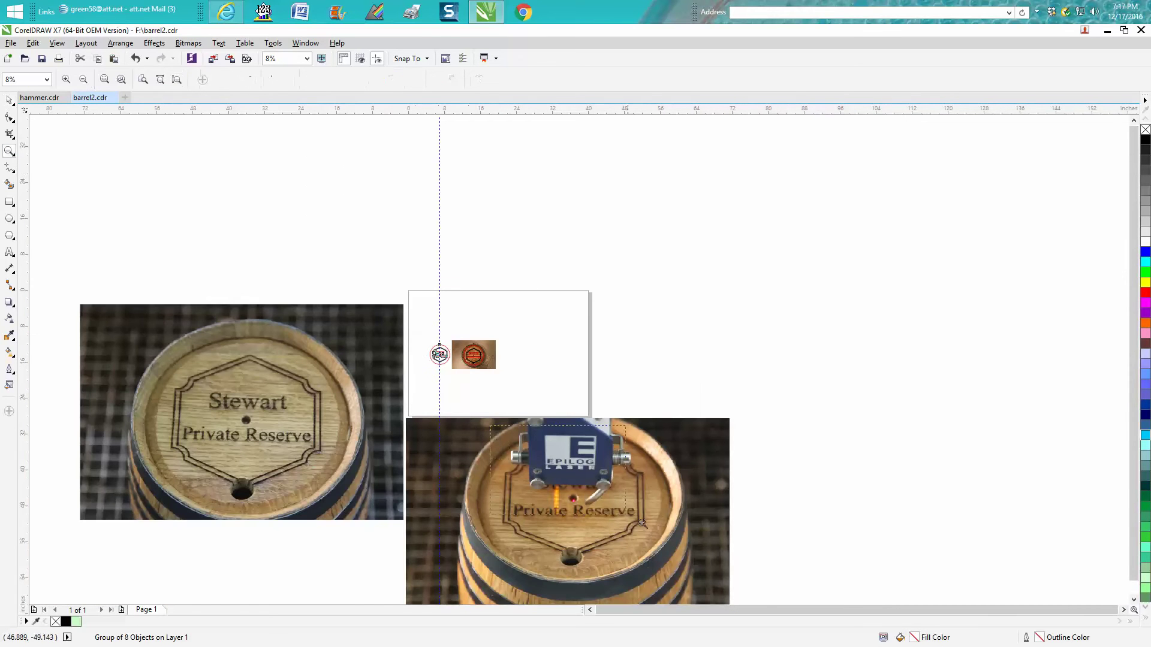
{"action": "scroll", "coordinate": [599, 546], "scroll_direction": "up", "scroll_amount": 4}
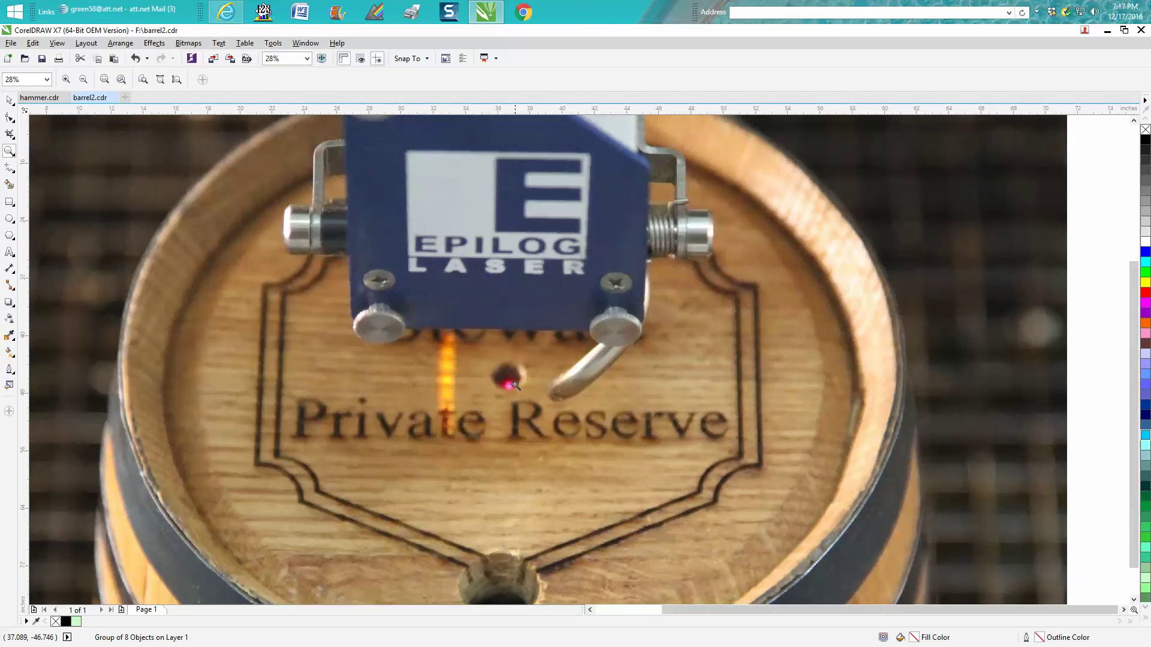
{"action": "scroll", "coordinate": [515, 385], "scroll_direction": "down", "scroll_amount": 4}
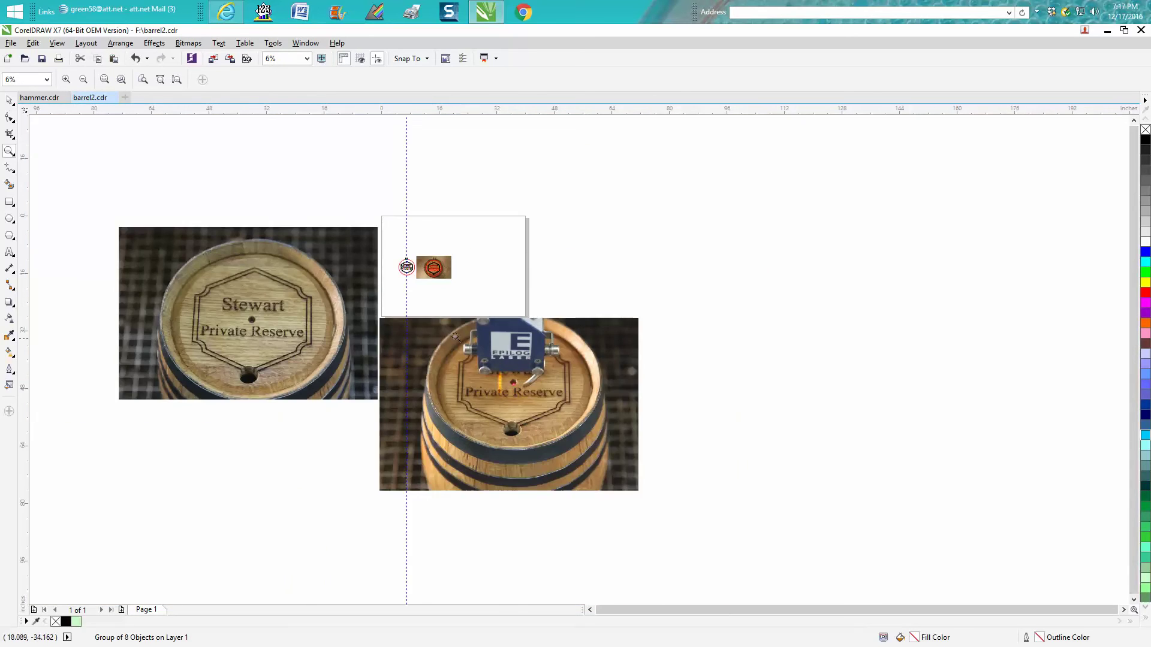
{"action": "left_click_drag", "start_coordinate": [192, 264], "coordinate": [326, 363]}
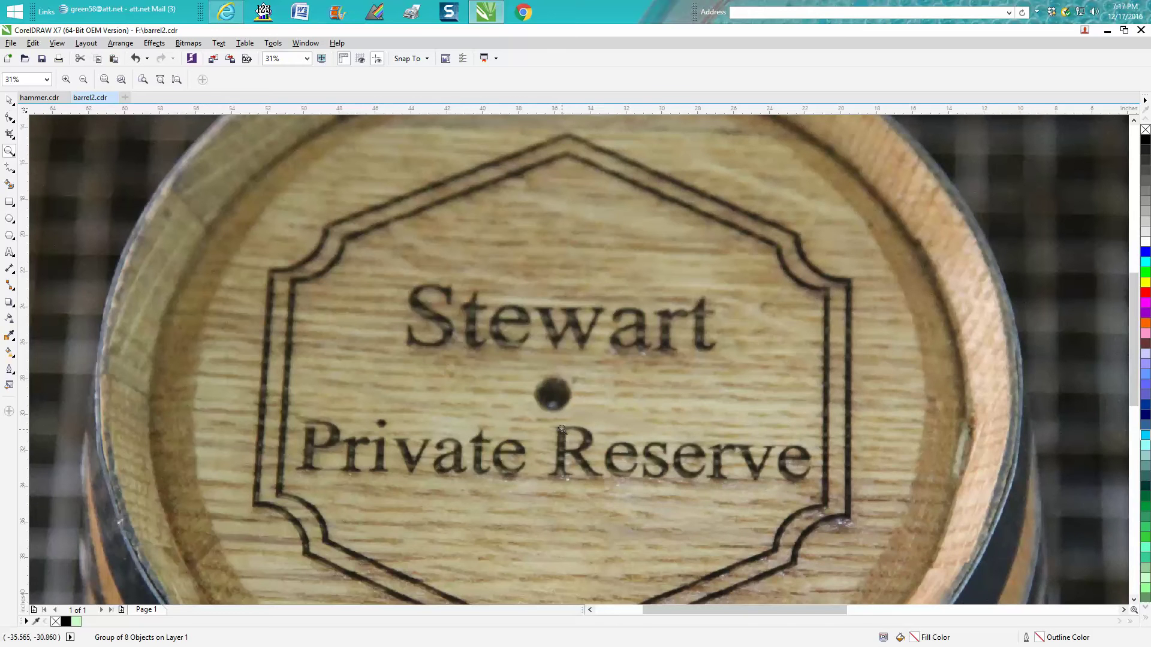
{"action": "left_click_drag", "start_coordinate": [588, 421], "coordinate": [596, 489]}
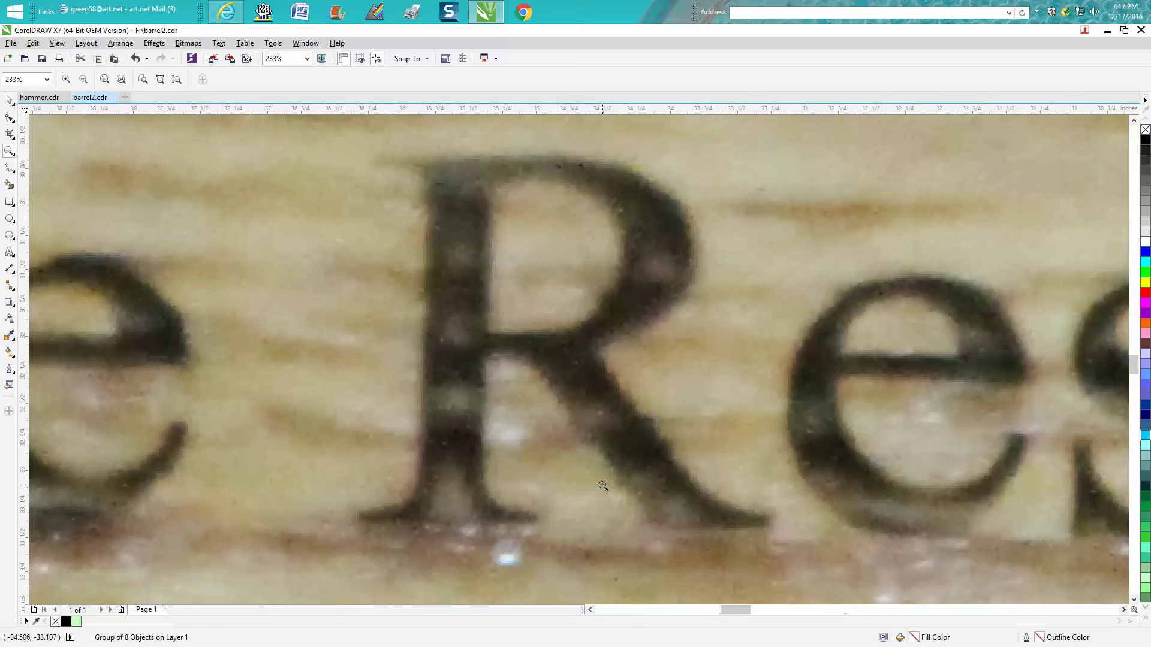
{"action": "scroll", "coordinate": [566, 443], "scroll_direction": "down", "scroll_amount": 4}
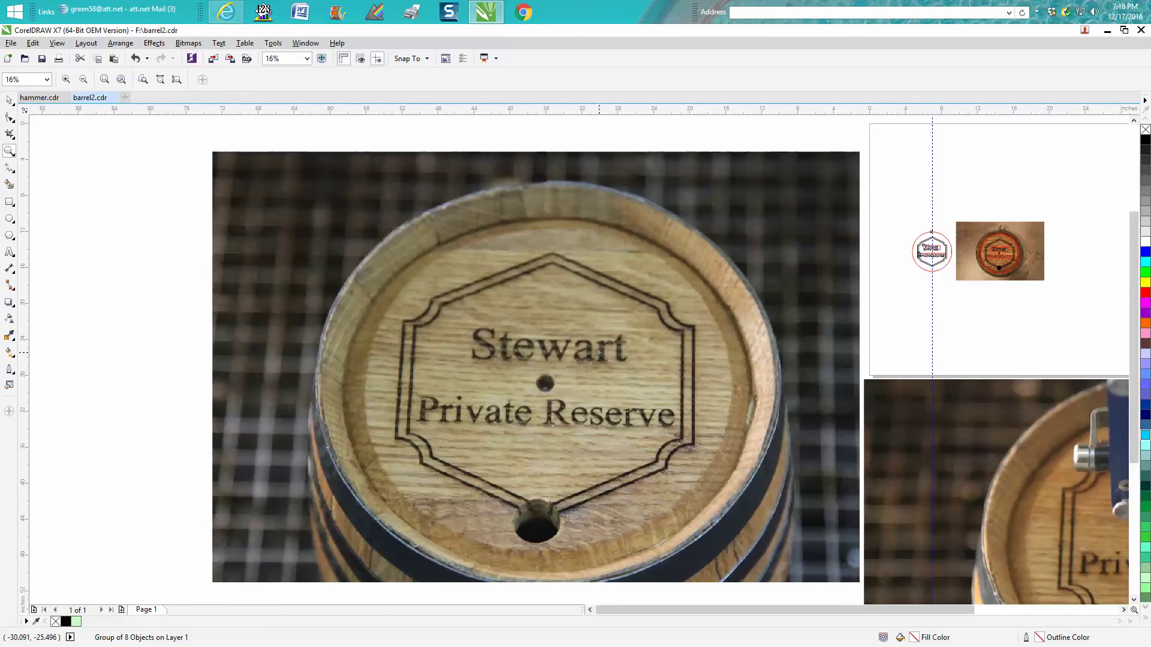
{"action": "scroll", "coordinate": [600, 354], "scroll_direction": "down", "scroll_amount": 1}
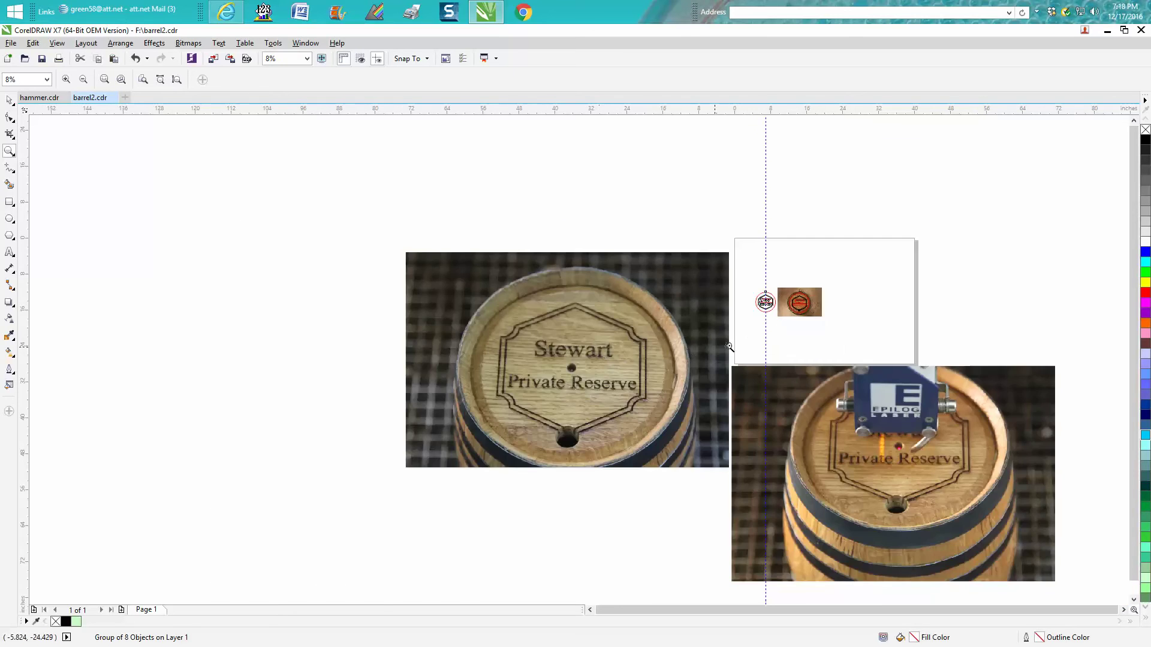
Zoom in on the label over the barrel photo and select the barrel photo group.
{"action": "left_click_drag", "start_coordinate": [839, 329], "coordinate": [756, 282]}
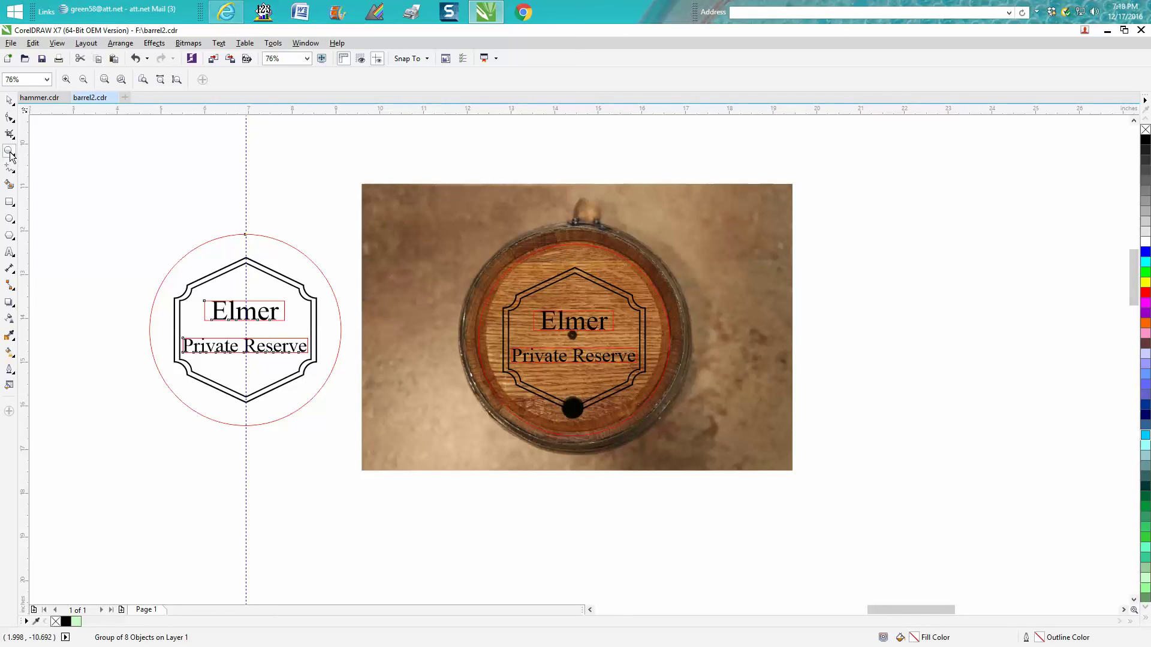
{"action": "left_click_drag", "start_coordinate": [483, 294], "coordinate": [723, 403]}
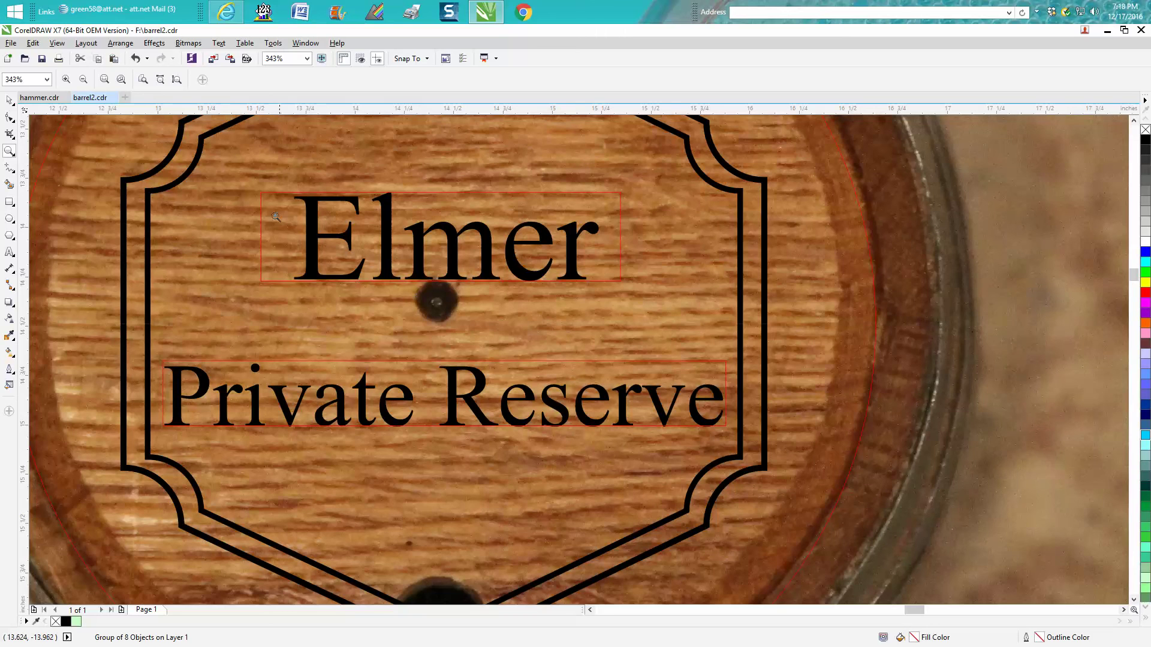
{"action": "left_click", "coordinate": [9, 100]}
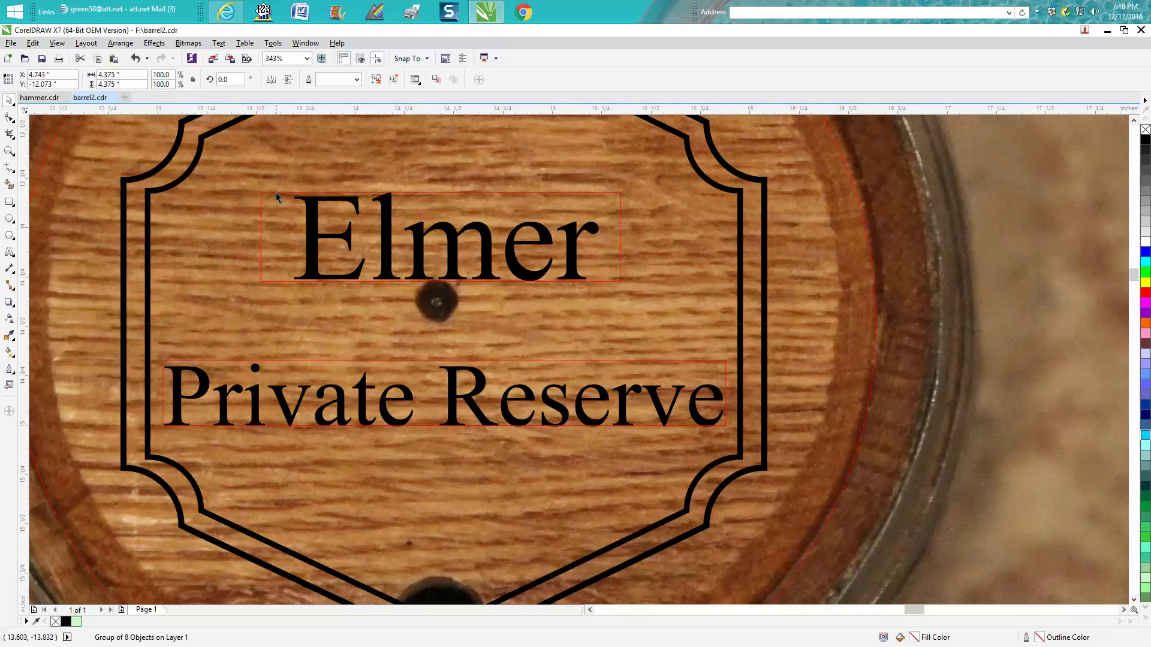
{"action": "left_click", "coordinate": [275, 229]}
Check the Stewart Private Reserve photo, then zoom back onto the barrel photo's Elmer hexagon label.
{"action": "scroll", "coordinate": [536, 315], "scroll_direction": "down", "scroll_amount": 2}
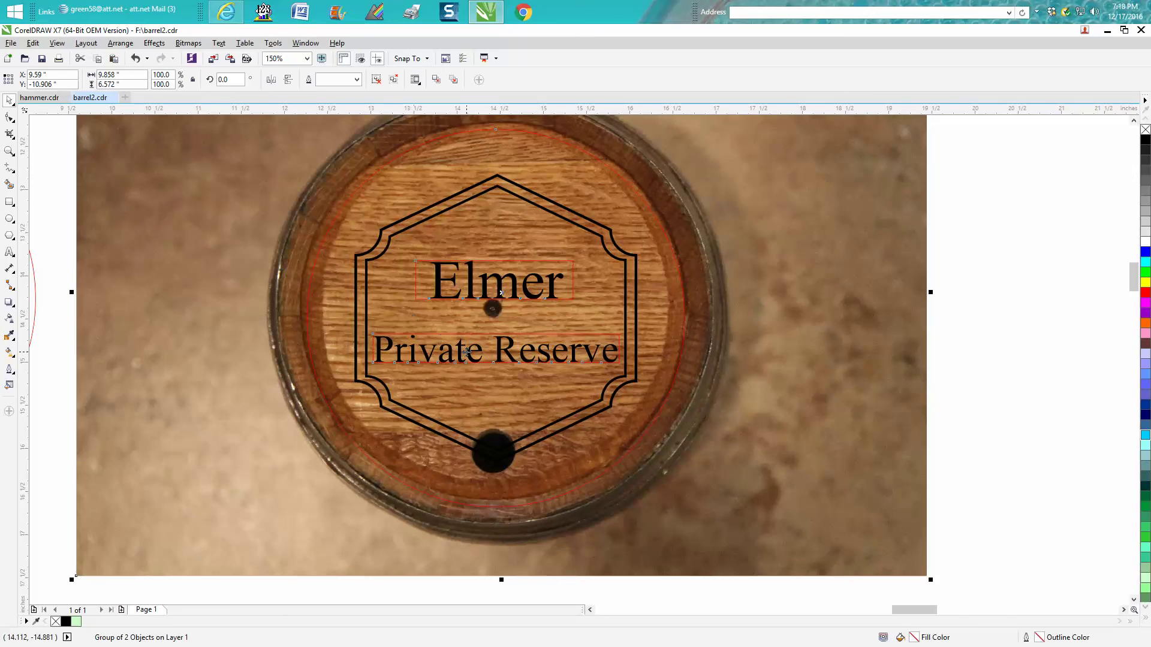
{"action": "scroll", "coordinate": [470, 352], "scroll_direction": "down", "scroll_amount": 7}
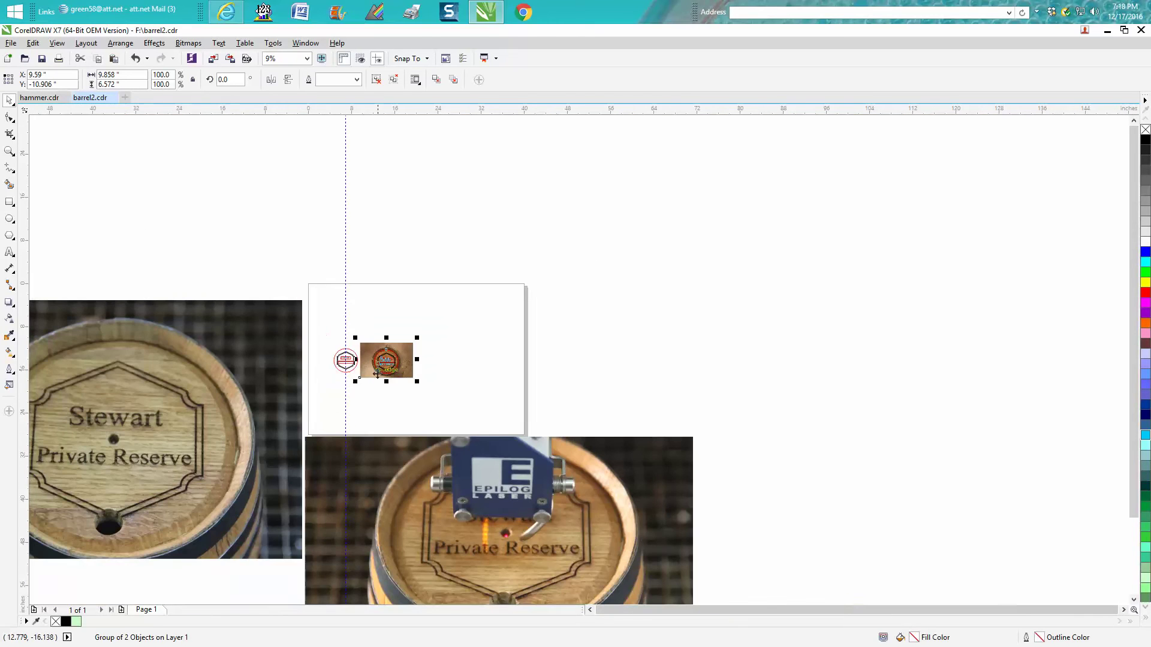
{"action": "left_click", "coordinate": [10, 151]}
{"action": "left_click_drag", "start_coordinate": [66, 395], "coordinate": [183, 479]}
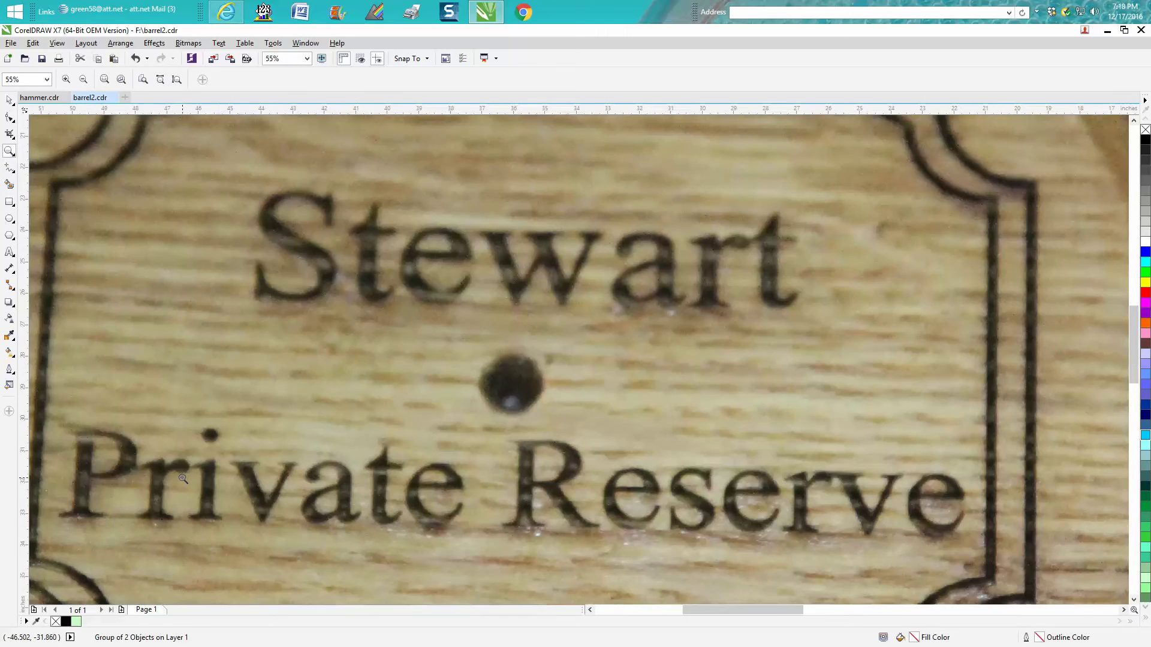
{"action": "scroll", "coordinate": [182, 479], "scroll_direction": "down", "scroll_amount": 4}
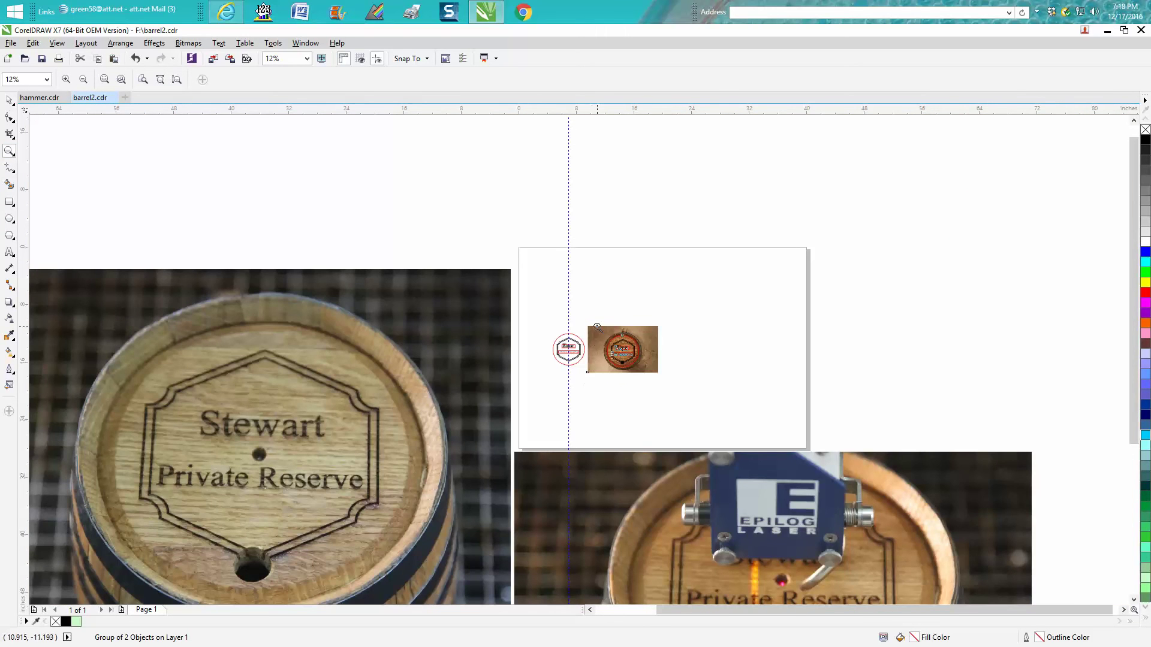
{"action": "left_click_drag", "start_coordinate": [597, 327], "coordinate": [657, 386]}
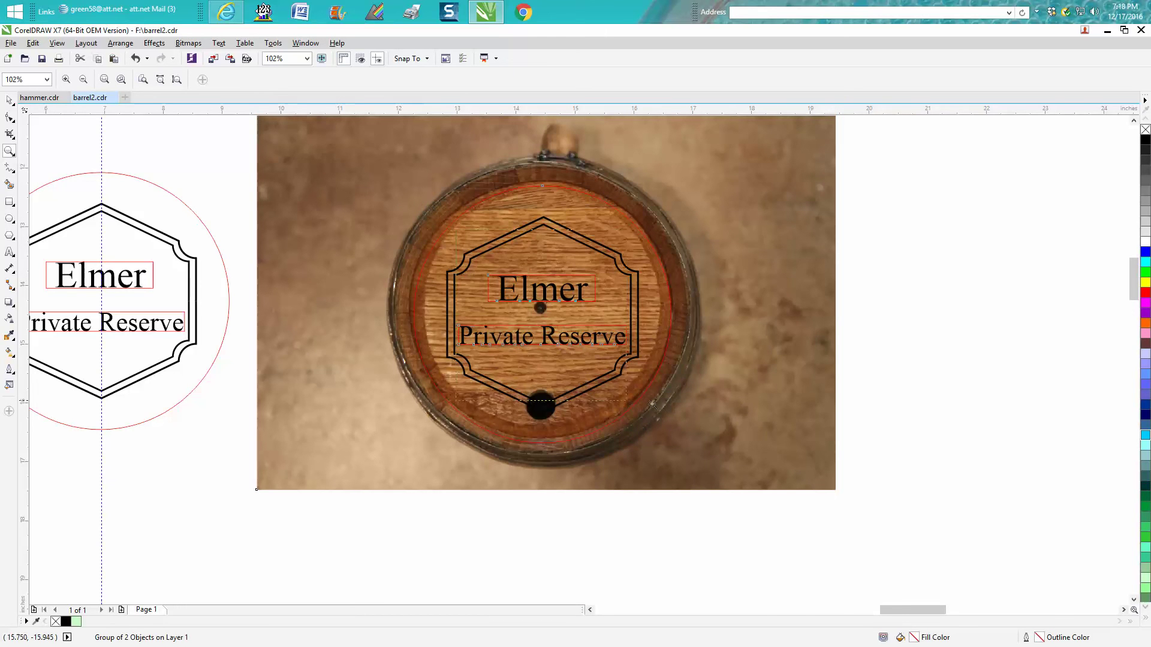
{"action": "left_click_drag", "start_coordinate": [705, 422], "coordinate": [454, 234]}
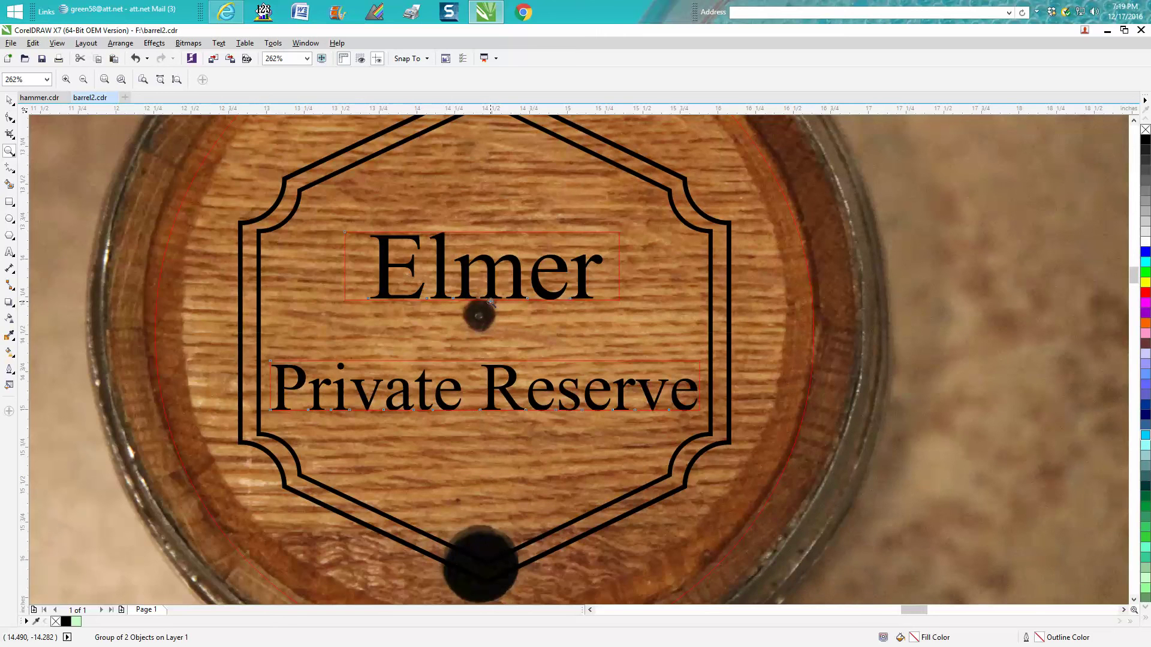
{"action": "scroll", "coordinate": [490, 301], "scroll_direction": "down", "scroll_amount": 5}
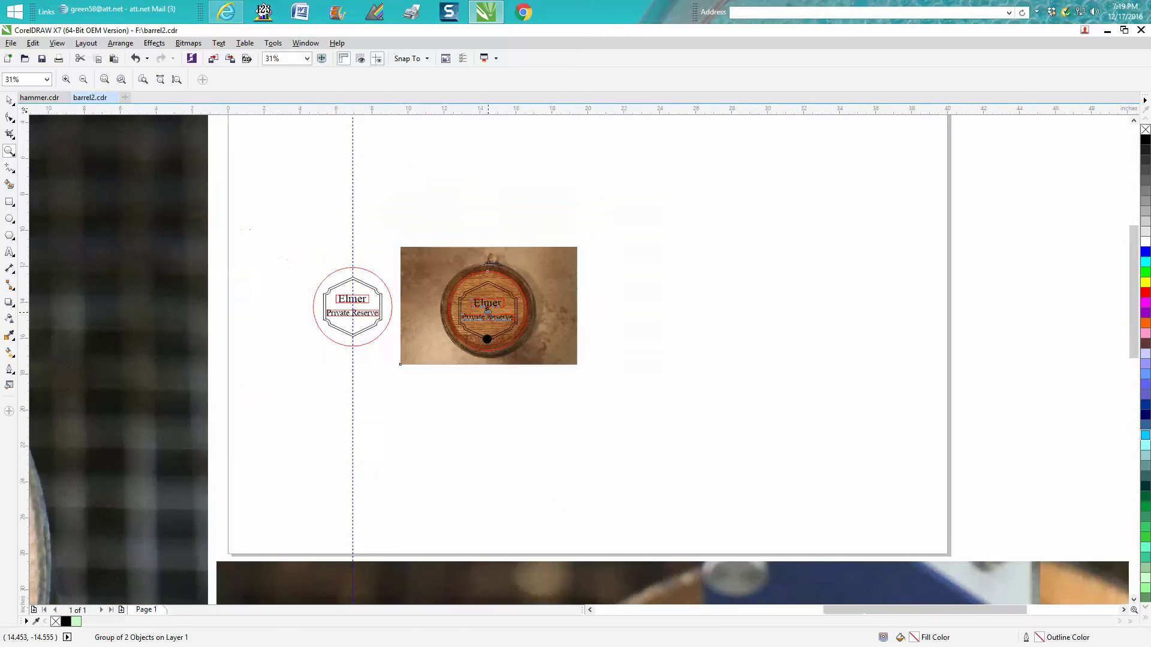
{"action": "scroll", "coordinate": [487, 311], "scroll_direction": "down", "scroll_amount": 3}
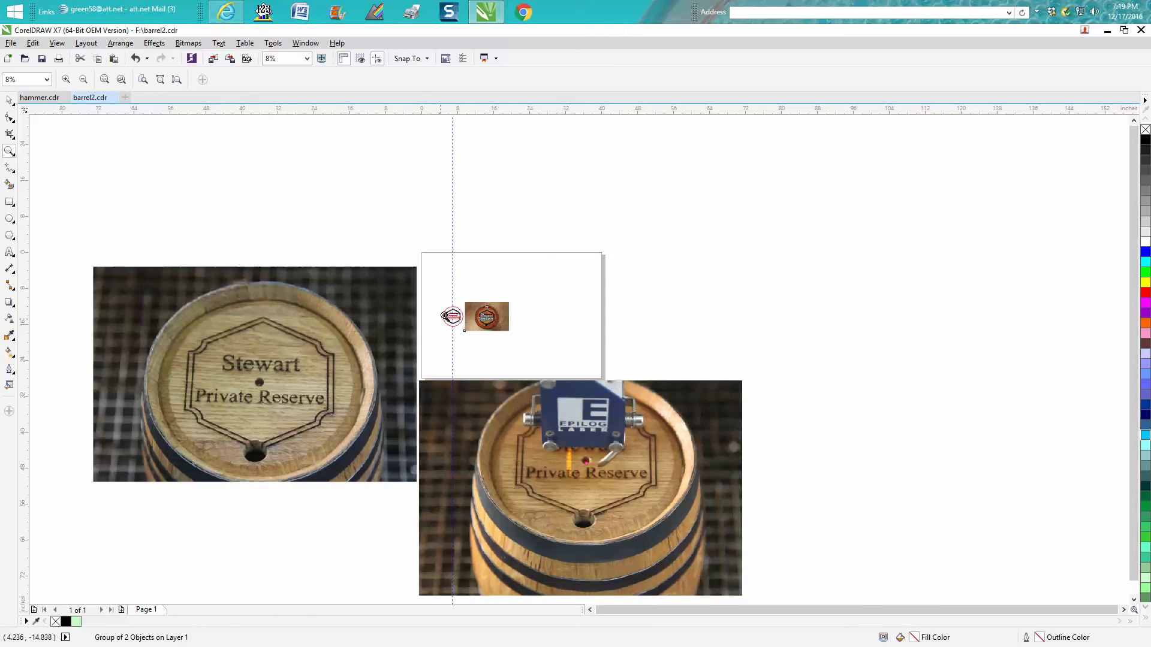
{"action": "left_click_drag", "start_coordinate": [442, 292], "coordinate": [525, 340]}
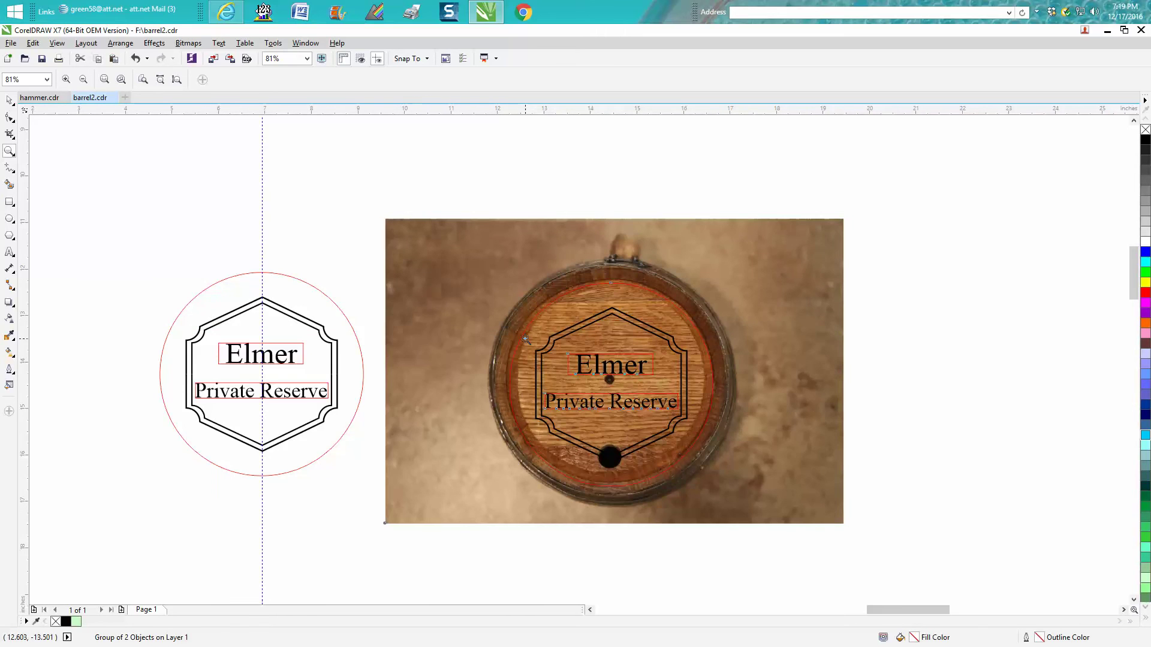